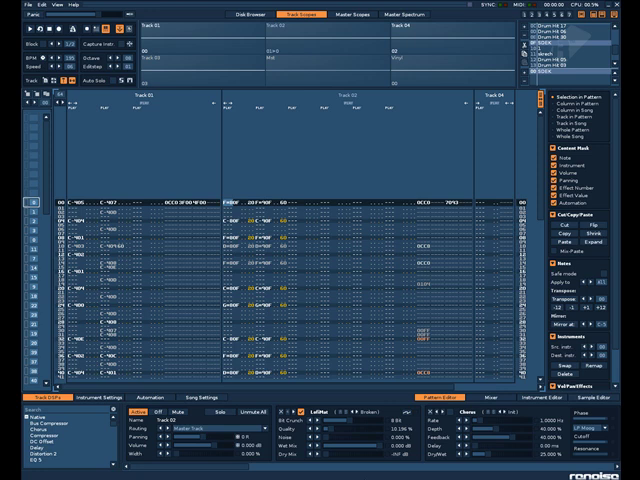
- Start playback of the four-track octave-doubled riff pattern
key(space)
- Play the riff pattern for about seven seconds, then stop playback
key(space)
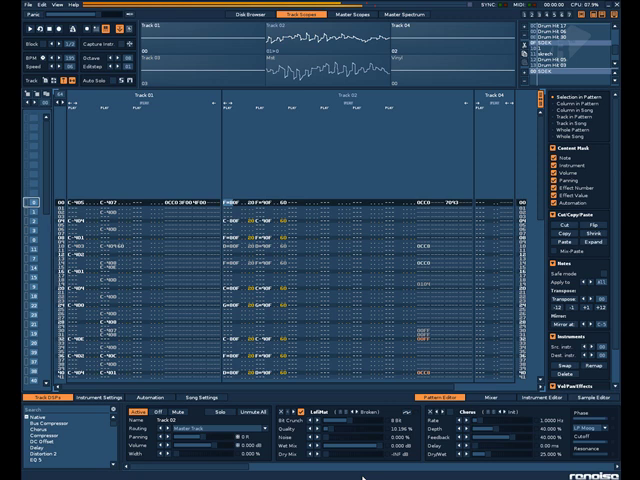
key(space)
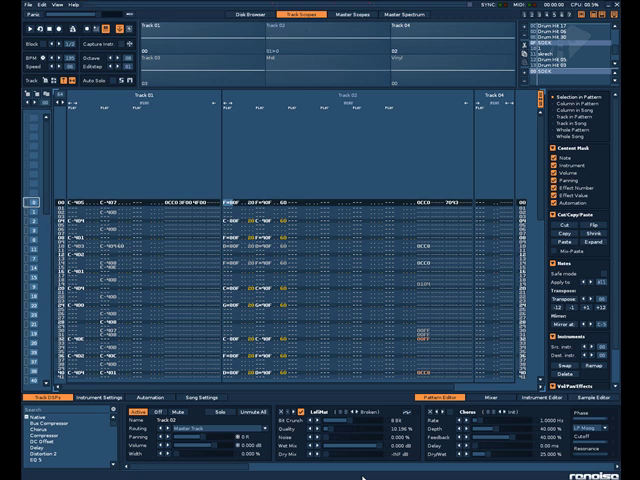